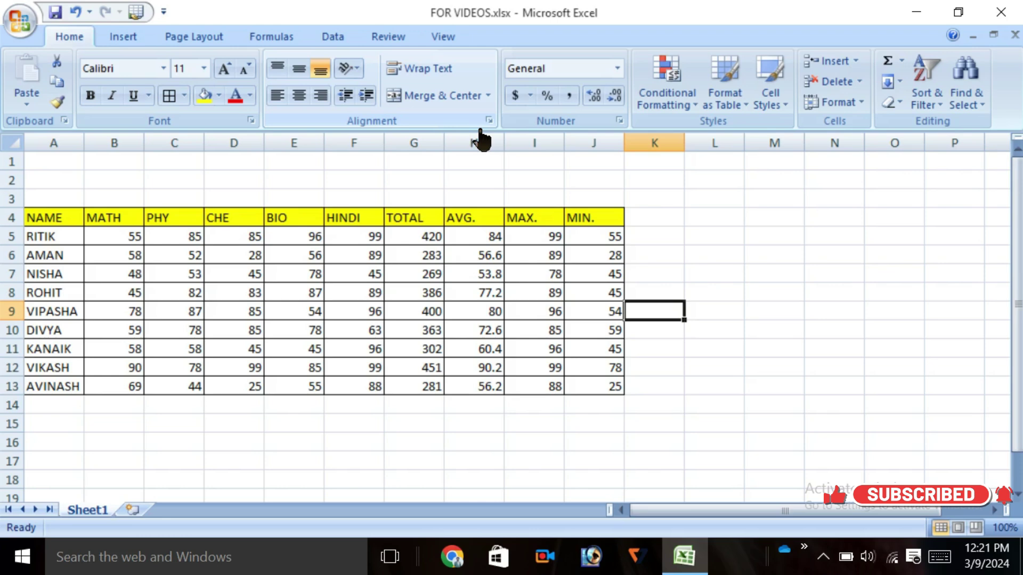
Step: Bring up the View tab's workbook view, show/hide and zoom options for the marks sheet
{"action": "left_click", "coordinate": [442, 40]}
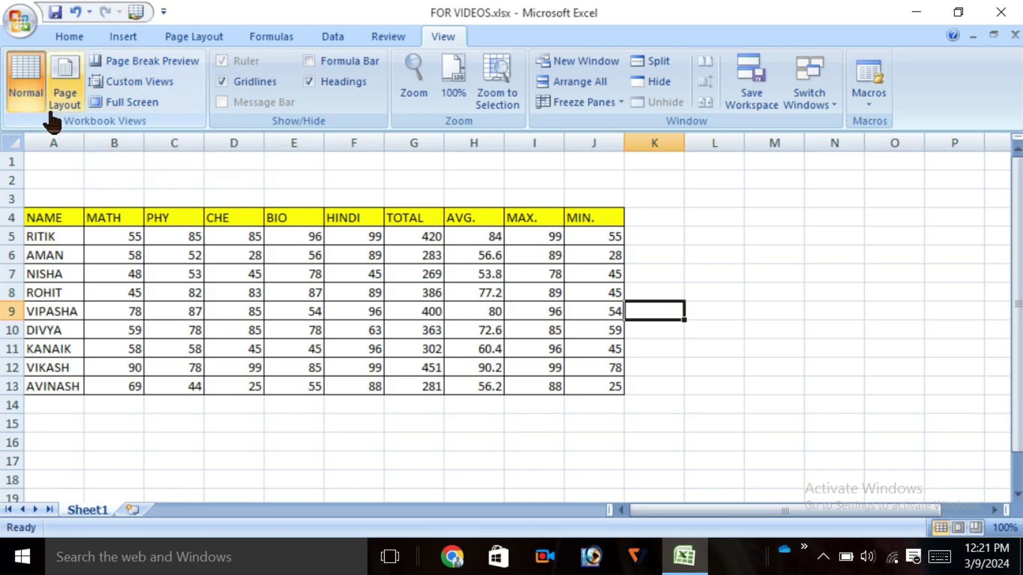
Step: Switch the marks sheet to Page Layout view and scroll down through its pages
{"action": "left_click", "coordinate": [68, 103]}
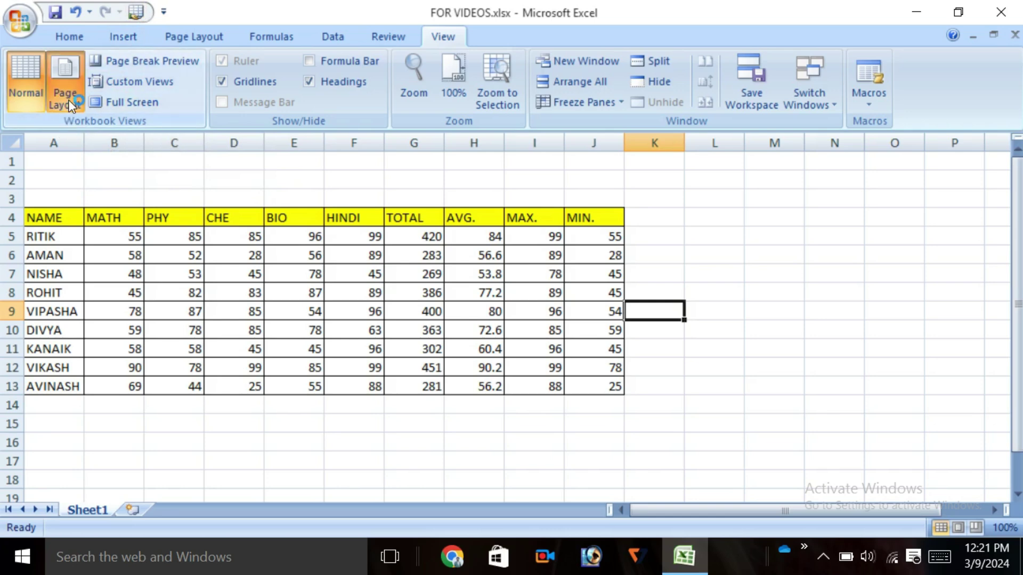
{"action": "scroll", "coordinate": [578, 325], "scroll_direction": "down", "scroll_amount": 3}
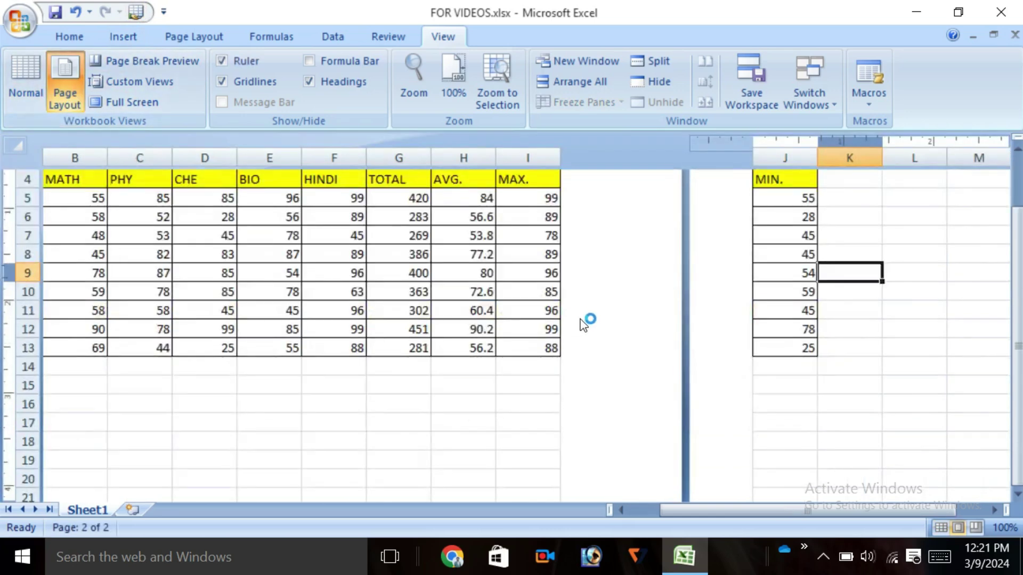
{"action": "scroll", "coordinate": [584, 325], "scroll_direction": "down", "scroll_amount": 2}
{"action": "scroll", "coordinate": [584, 325], "scroll_direction": "down", "scroll_amount": 2}
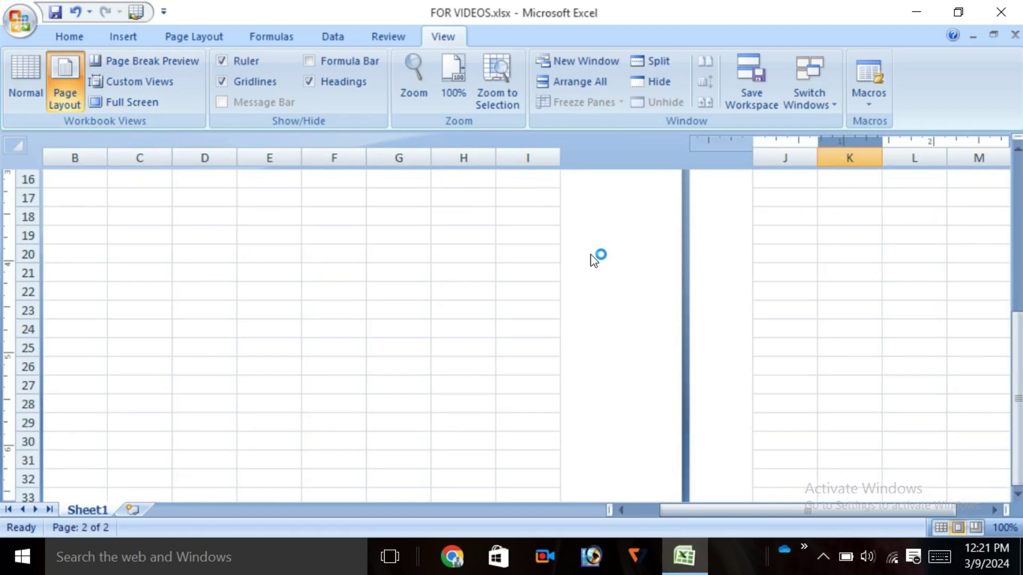
{"action": "scroll", "coordinate": [595, 259], "scroll_direction": "down", "scroll_amount": 1}
{"action": "scroll", "coordinate": [589, 265], "scroll_direction": "down", "scroll_amount": 2}
{"action": "scroll", "coordinate": [600, 276], "scroll_direction": "down", "scroll_amount": 6}
{"action": "scroll", "coordinate": [601, 276], "scroll_direction": "down", "scroll_amount": 1}
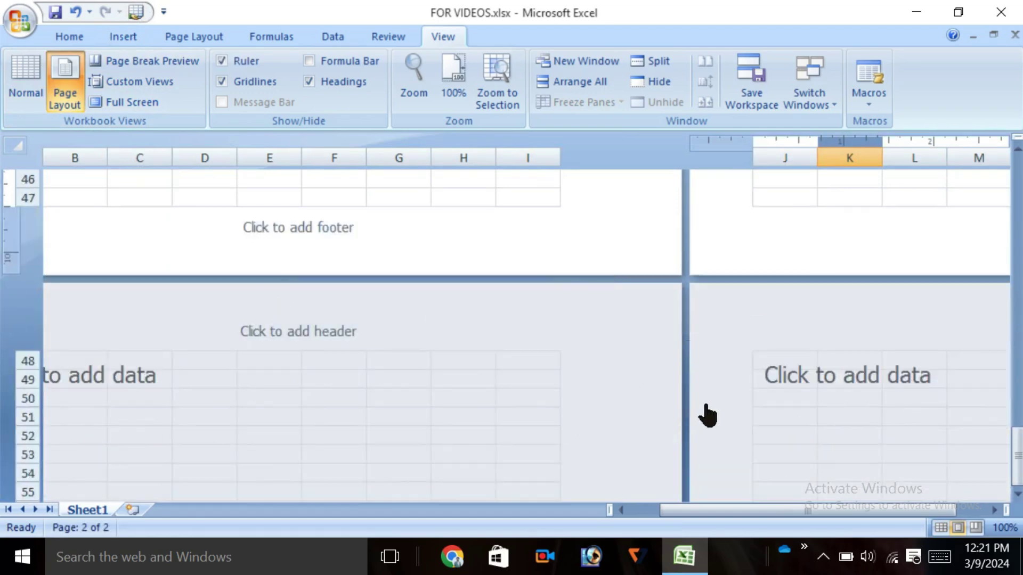
{"action": "scroll", "coordinate": [703, 414], "scroll_direction": "down", "scroll_amount": 2}
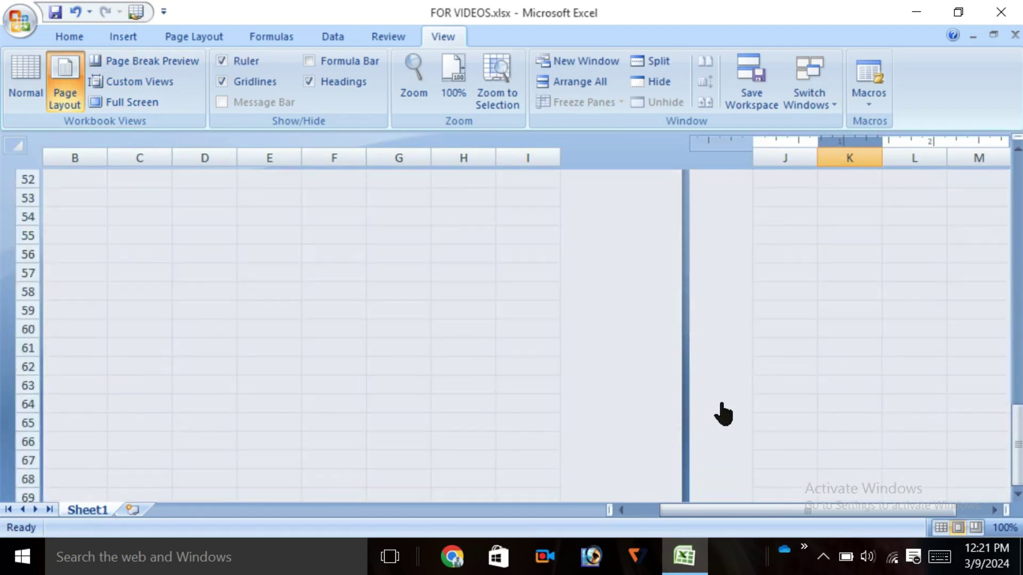
Step: Zoom the Page Layout view out to 50% and scroll down and back up through it
{"action": "left_click", "coordinate": [1003, 527]}
{"action": "left_click", "coordinate": [687, 267]}
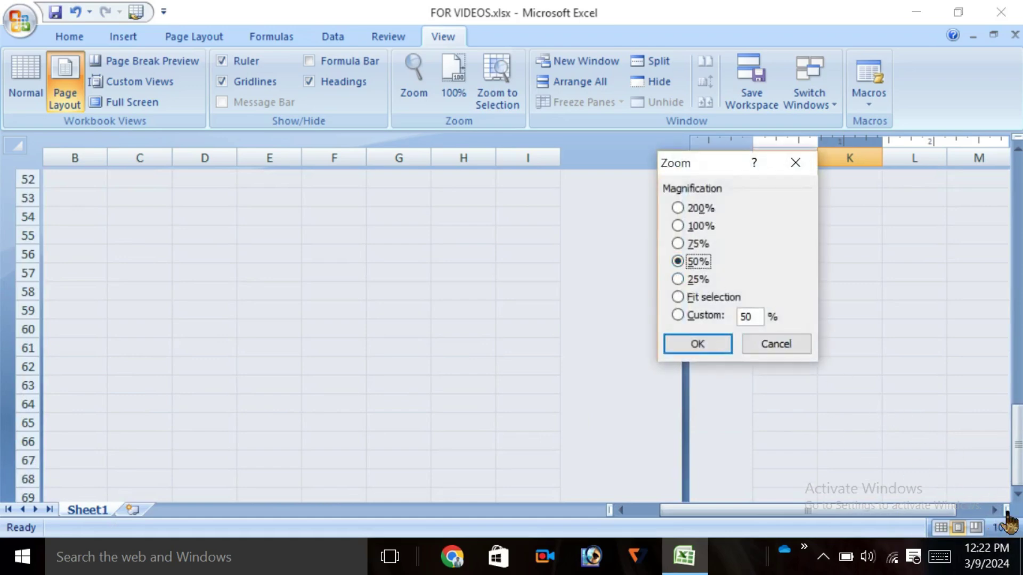
{"action": "left_click", "coordinate": [692, 344]}
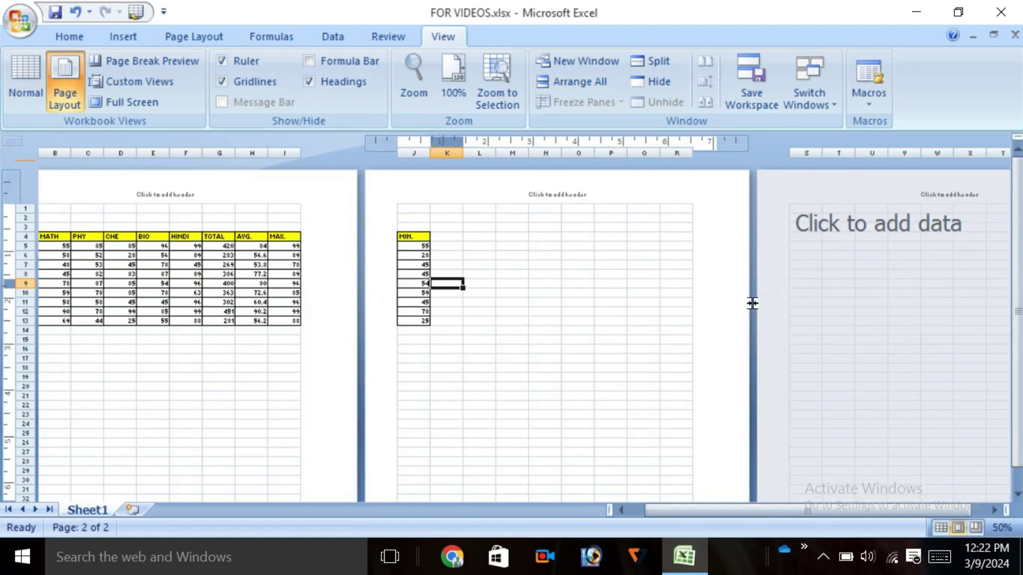
{"action": "scroll", "coordinate": [868, 269], "scroll_direction": "down", "scroll_amount": 2}
{"action": "scroll", "coordinate": [867, 270], "scroll_direction": "down", "scroll_amount": 4}
{"action": "scroll", "coordinate": [867, 270], "scroll_direction": "down", "scroll_amount": 4}
{"action": "scroll", "coordinate": [867, 270], "scroll_direction": "down", "scroll_amount": 2}
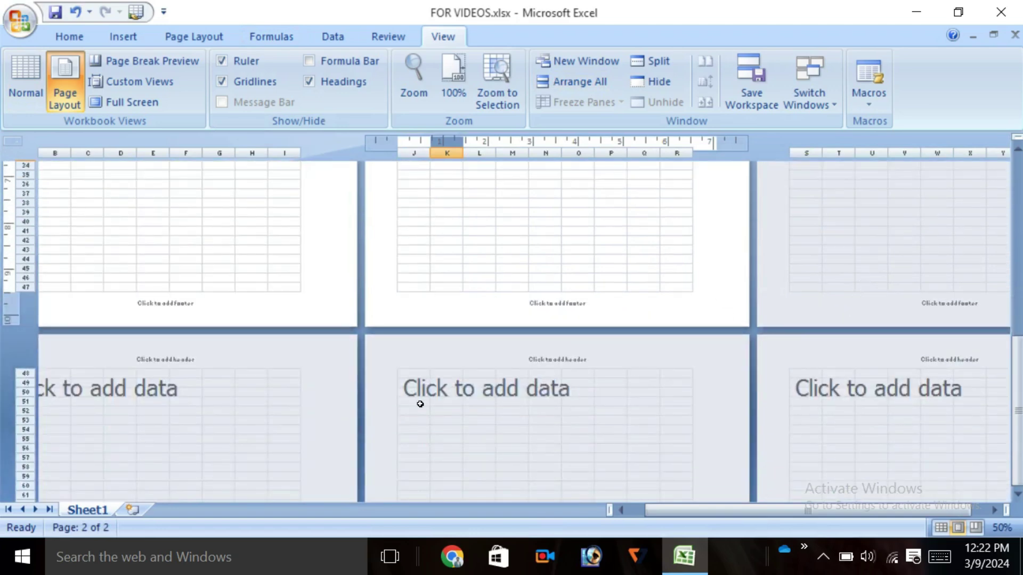
{"action": "scroll", "coordinate": [526, 407], "scroll_direction": "down", "scroll_amount": 4}
{"action": "scroll", "coordinate": [472, 406], "scroll_direction": "down", "scroll_amount": 3}
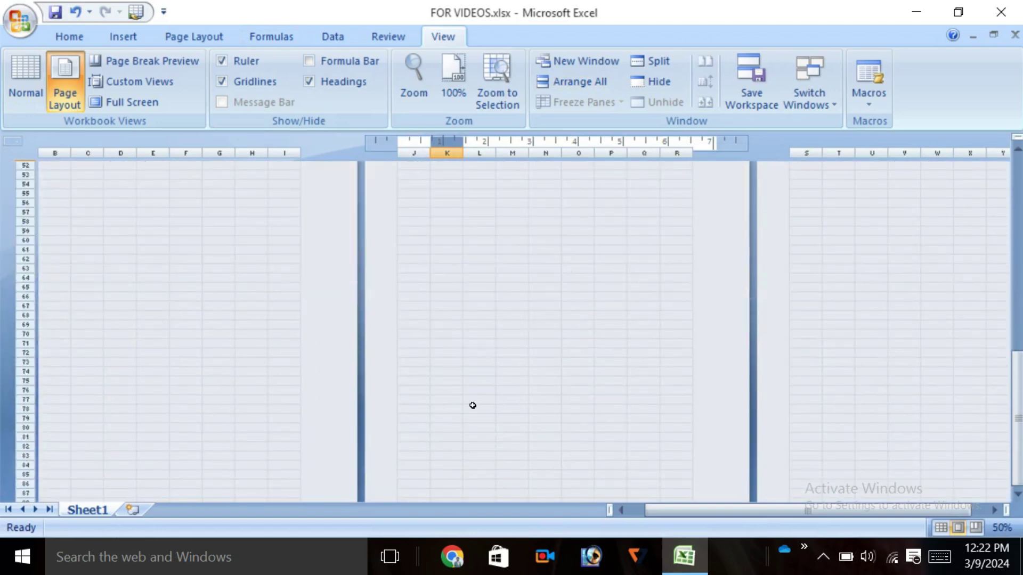
{"action": "scroll", "coordinate": [472, 406], "scroll_direction": "up", "scroll_amount": 4}
{"action": "scroll", "coordinate": [471, 399], "scroll_direction": "up", "scroll_amount": 3}
{"action": "scroll", "coordinate": [468, 397], "scroll_direction": "up", "scroll_amount": 3}
{"action": "scroll", "coordinate": [475, 373], "scroll_direction": "up", "scroll_amount": 7}
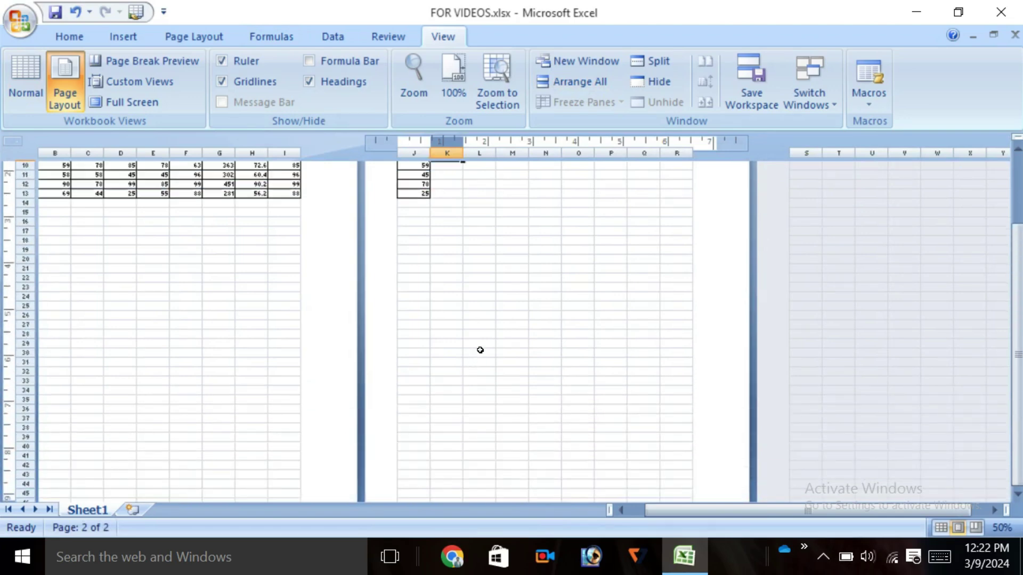
{"action": "scroll", "coordinate": [480, 349], "scroll_direction": "up", "scroll_amount": 3}
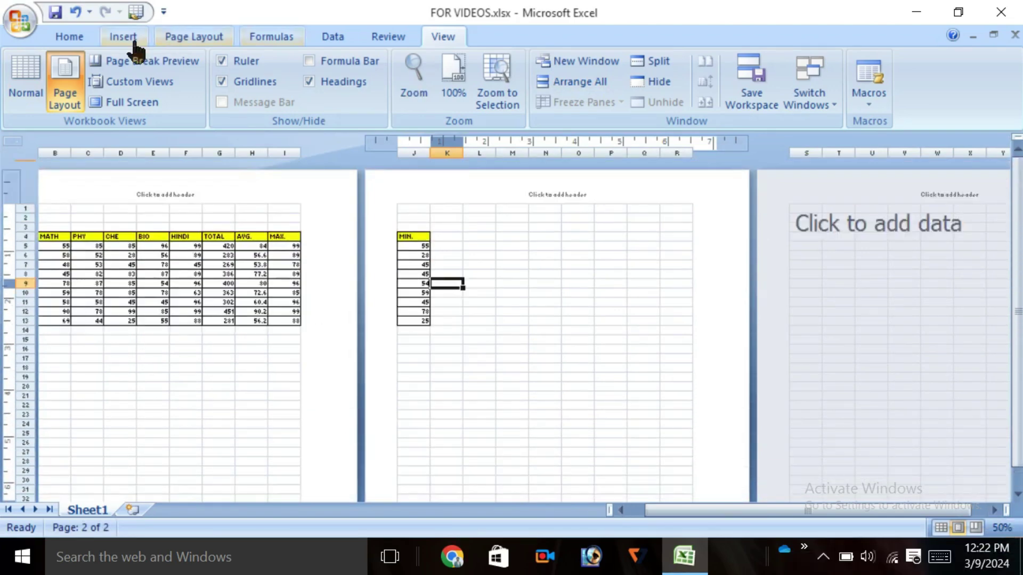
Step: Set the zoom magnification back to 100%
{"action": "left_click", "coordinate": [1002, 527]}
{"action": "left_click", "coordinate": [677, 225]}
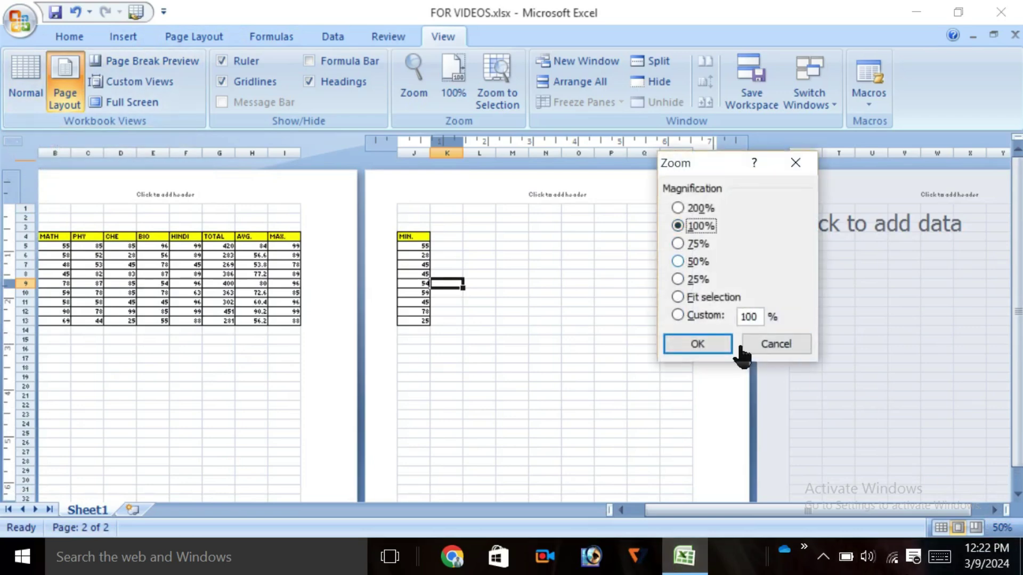
{"action": "left_click", "coordinate": [702, 349]}
Step: Go to Normal view, preview the page breaks, then return to Normal view
{"action": "left_click", "coordinate": [24, 85]}
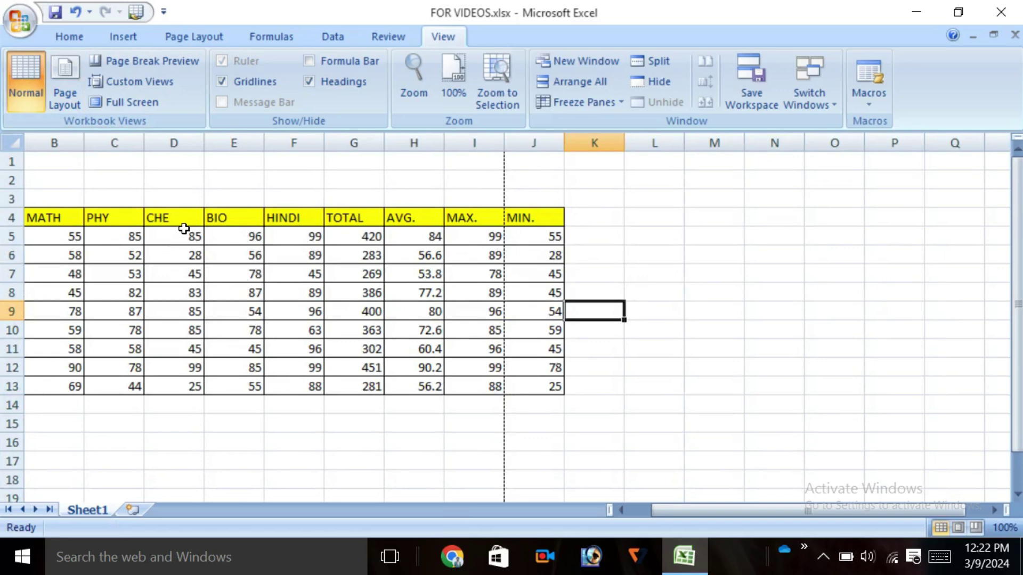
{"action": "left_click", "coordinate": [137, 63]}
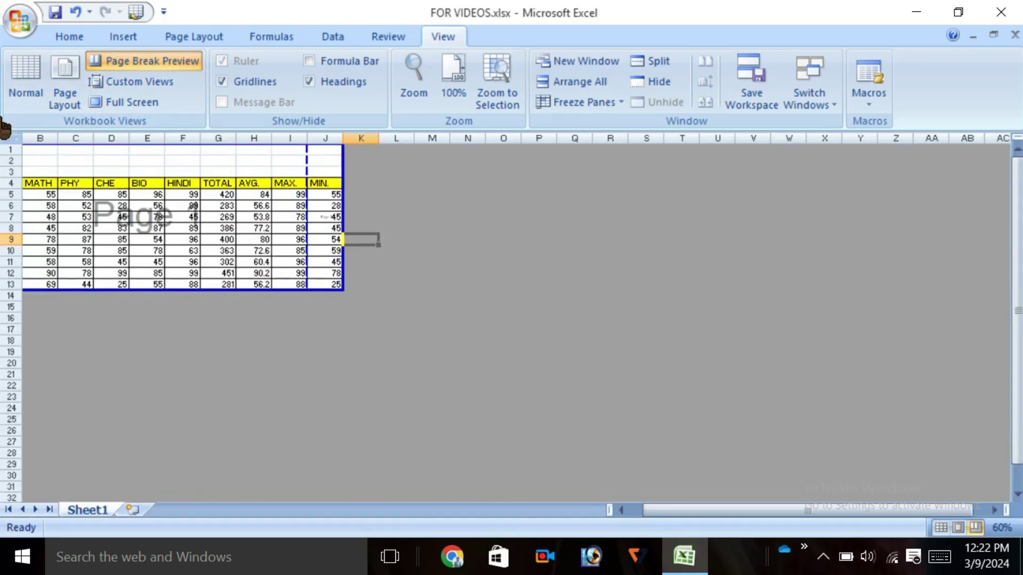
{"action": "left_click", "coordinate": [16, 80]}
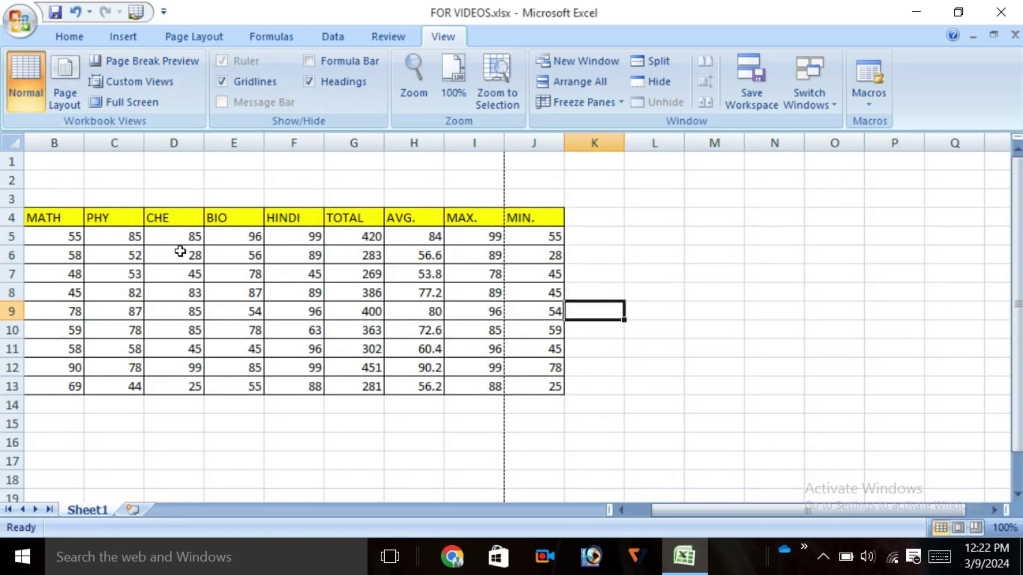
{"action": "left_click", "coordinate": [140, 83]}
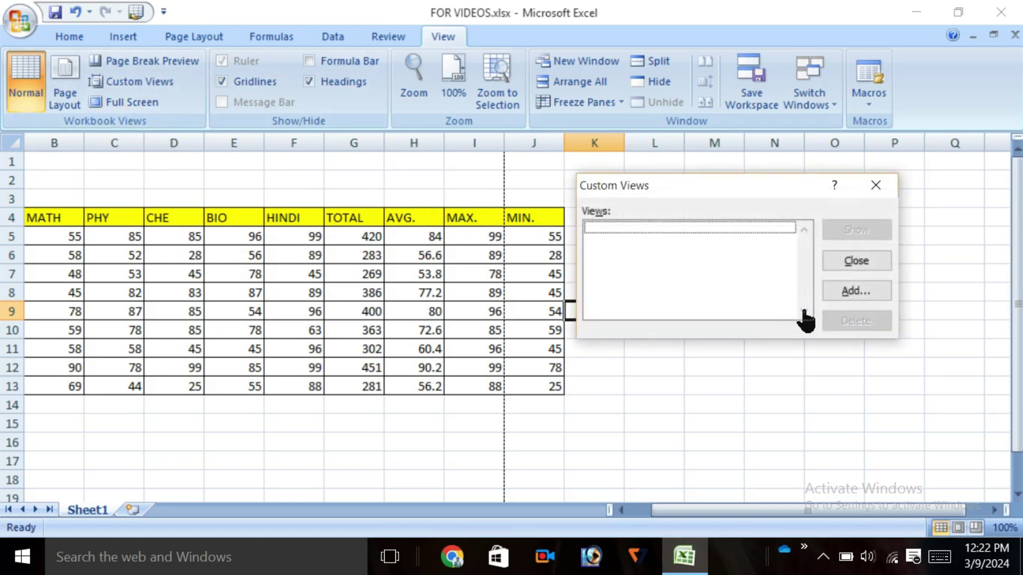
{"action": "left_click", "coordinate": [837, 293]}
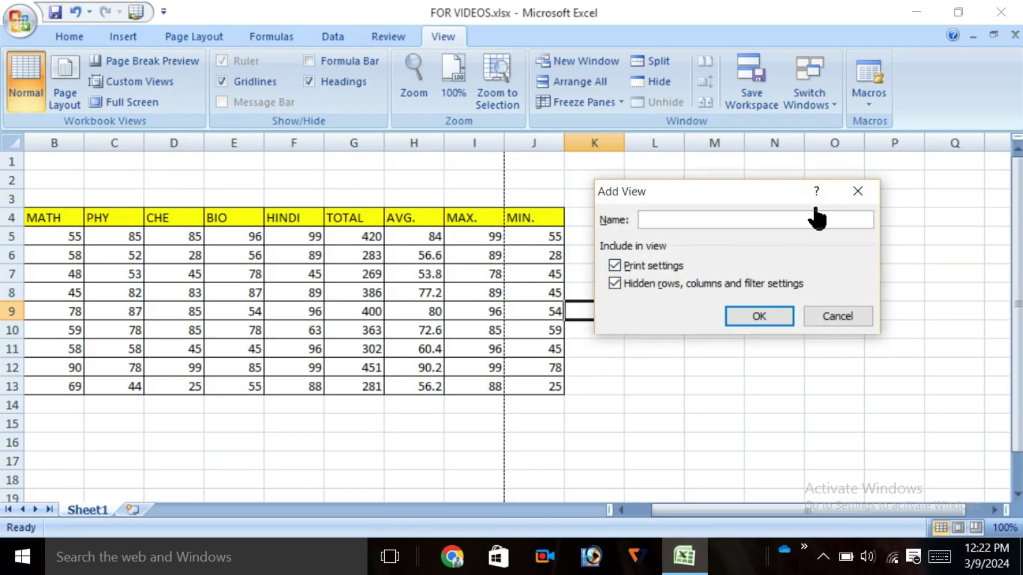
{"action": "key", "text": "Escape"}
{"action": "key", "text": "Return"}
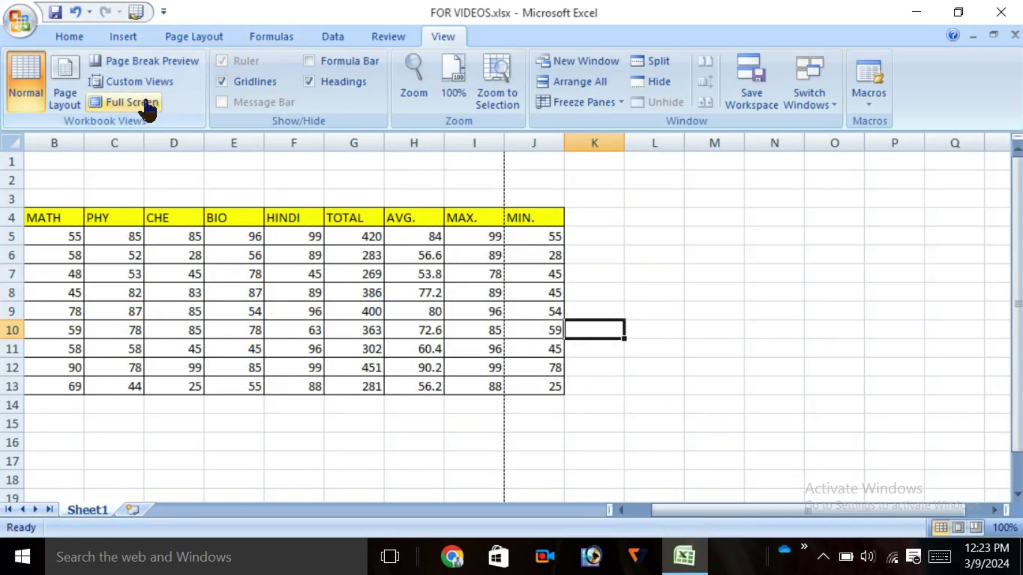
Step: With cell L5 selected, save the current sheet layout as the custom view 'vikash'
{"action": "left_click", "coordinate": [668, 230]}
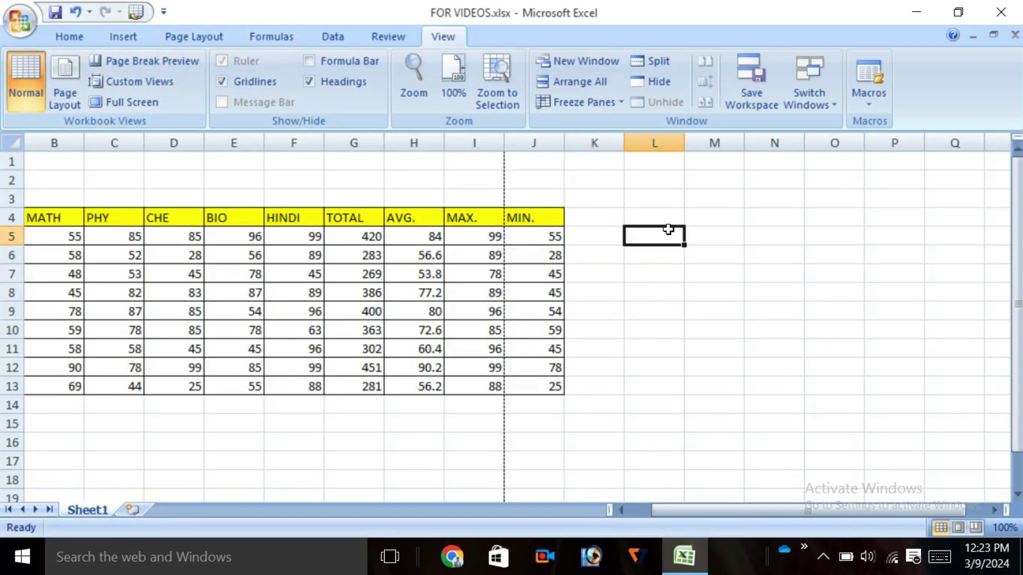
{"action": "left_click", "coordinate": [117, 87]}
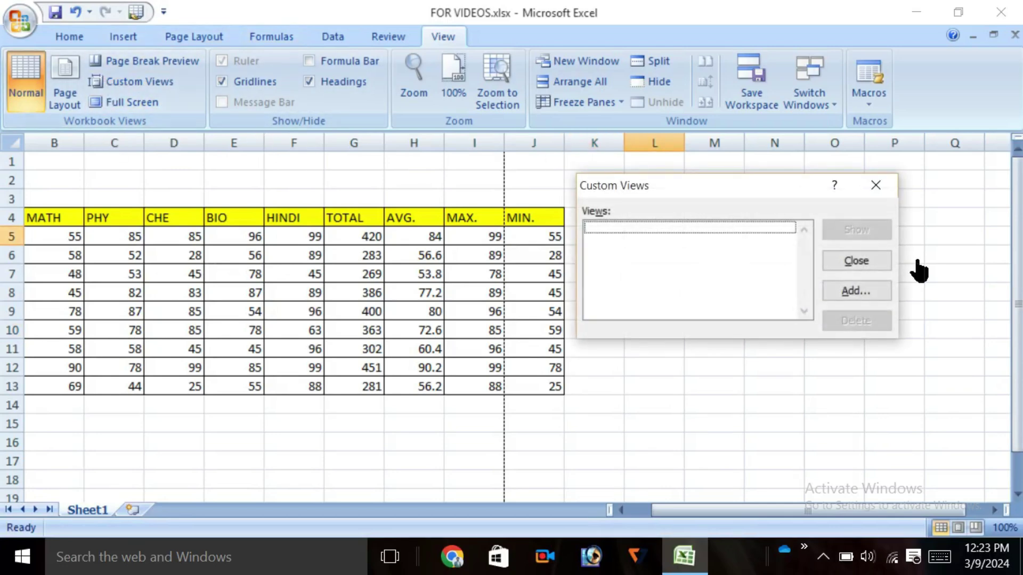
{"action": "left_click", "coordinate": [866, 292]}
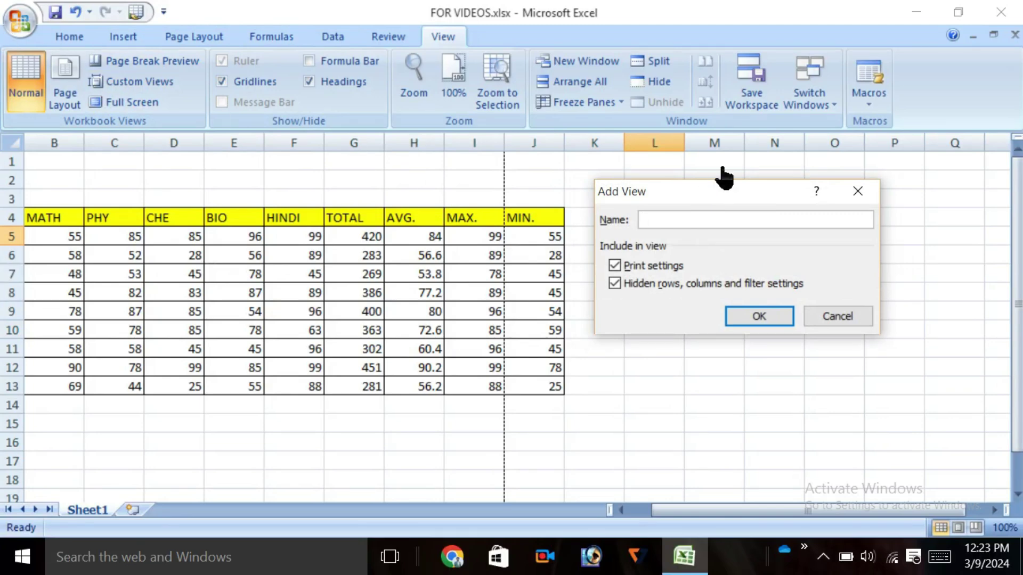
{"action": "left_click_drag", "start_coordinate": [722, 197], "coordinate": [344, 215]}
{"action": "type", "text": "vikash"}
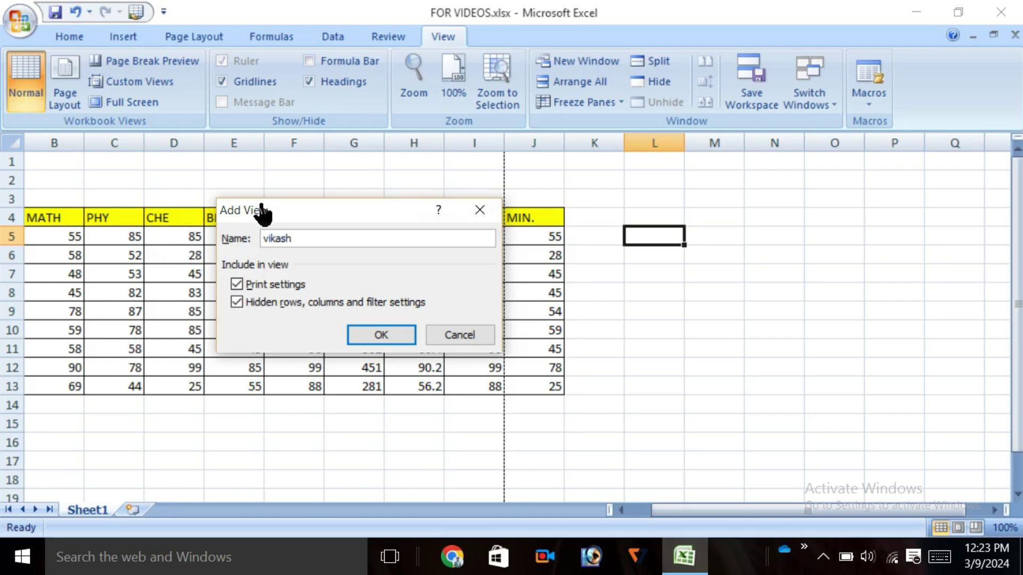
{"action": "left_click", "coordinate": [381, 339]}
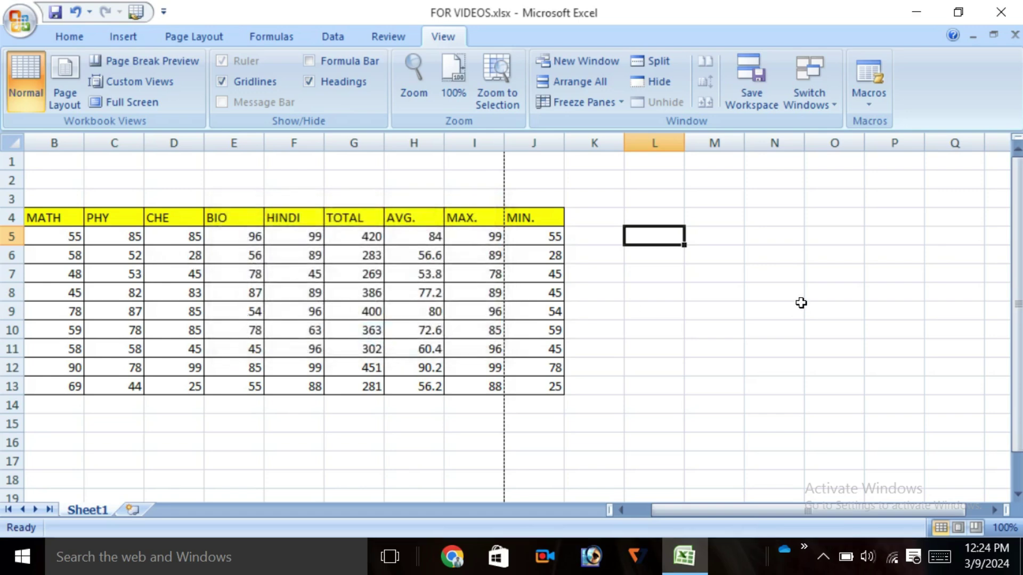
Step: Apply the saved 'vikash' custom view, then select cells N13, N4 and M12
{"action": "left_click", "coordinate": [633, 311]}
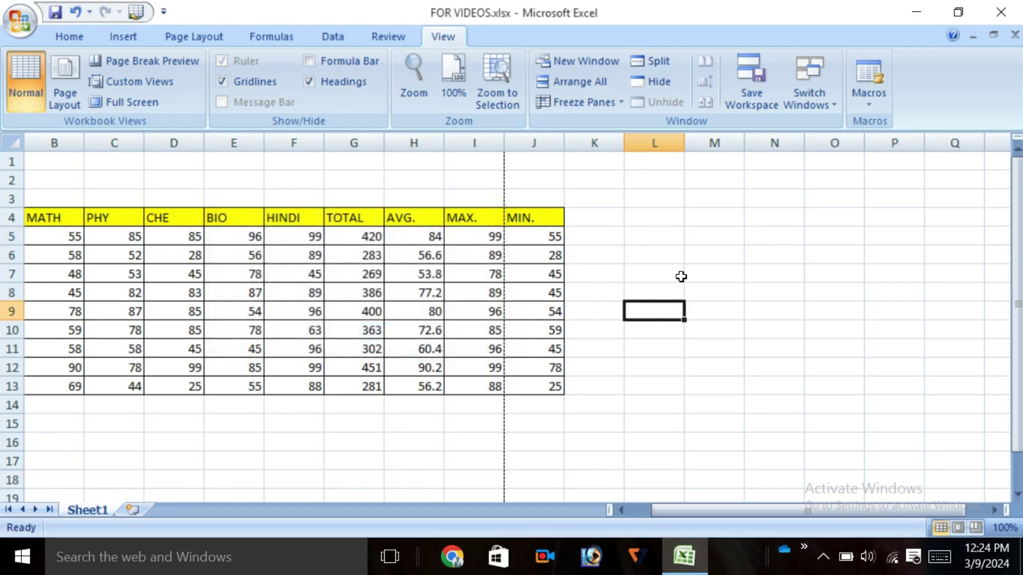
{"action": "left_click", "coordinate": [137, 84]}
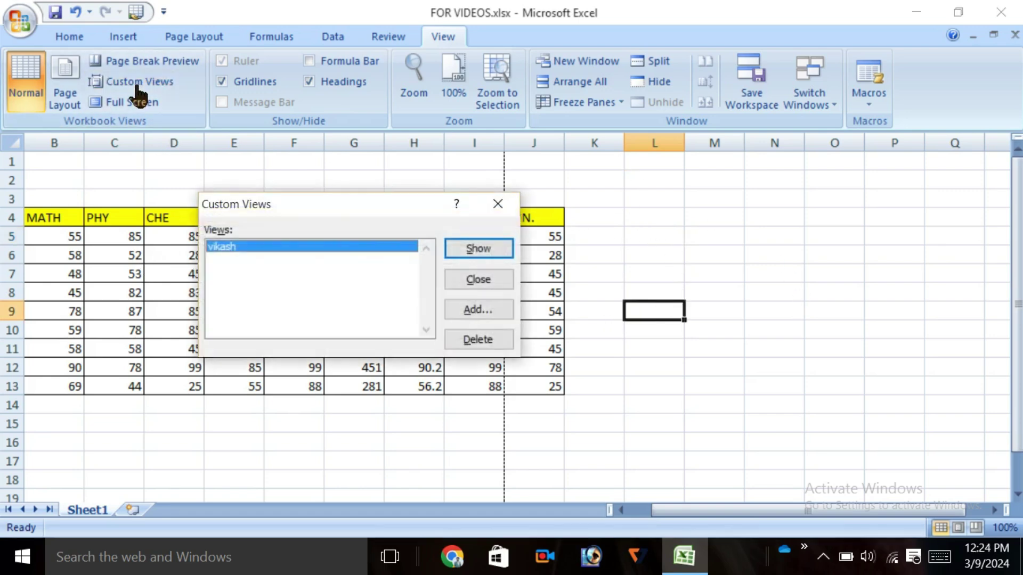
{"action": "left_click", "coordinate": [478, 248]}
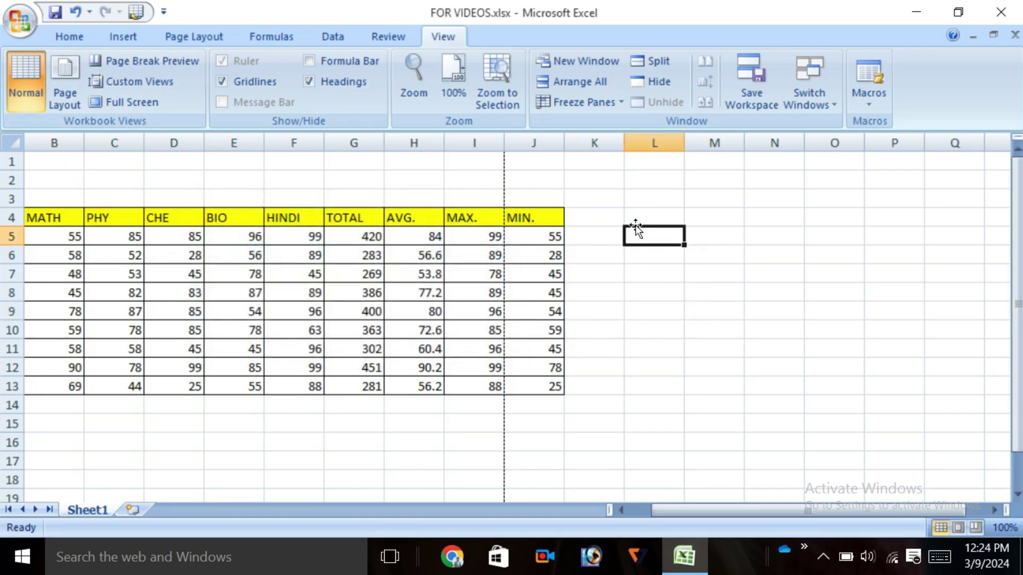
{"action": "left_click", "coordinate": [753, 391]}
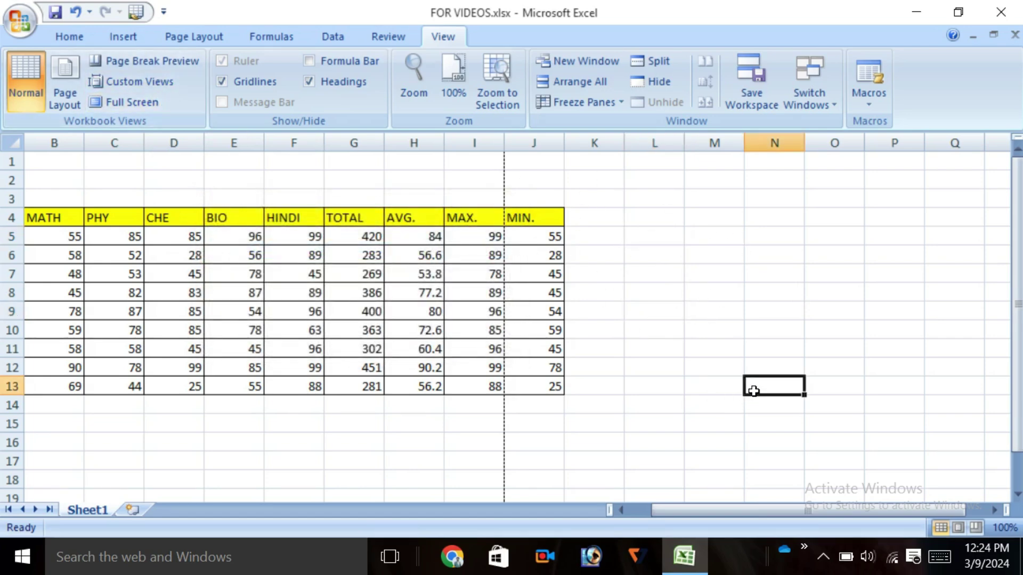
{"action": "left_click", "coordinate": [745, 219]}
{"action": "left_click", "coordinate": [737, 373]}
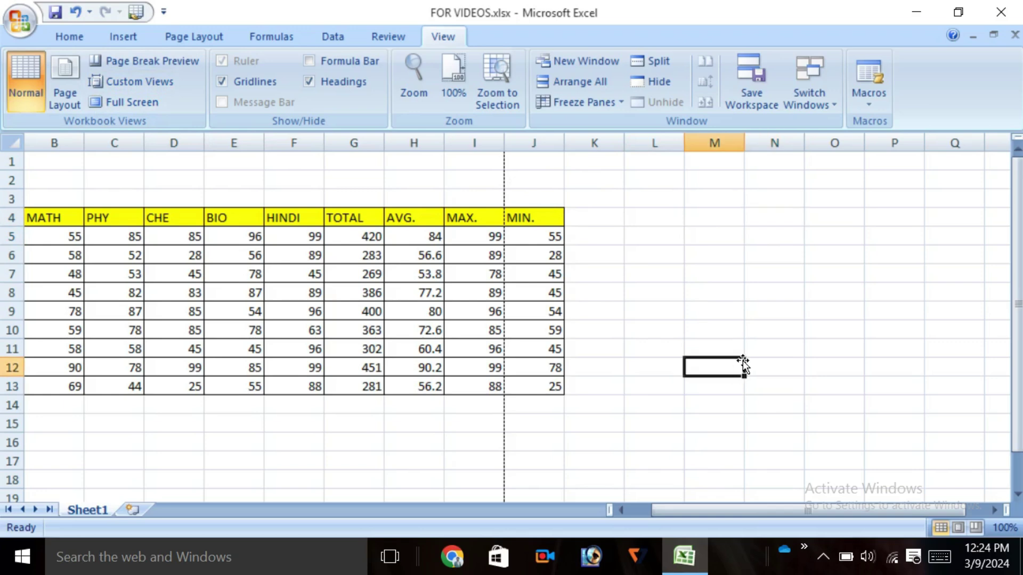
Step: Add a new custom view named 'hello', then select cell K15
{"action": "left_click", "coordinate": [140, 81]}
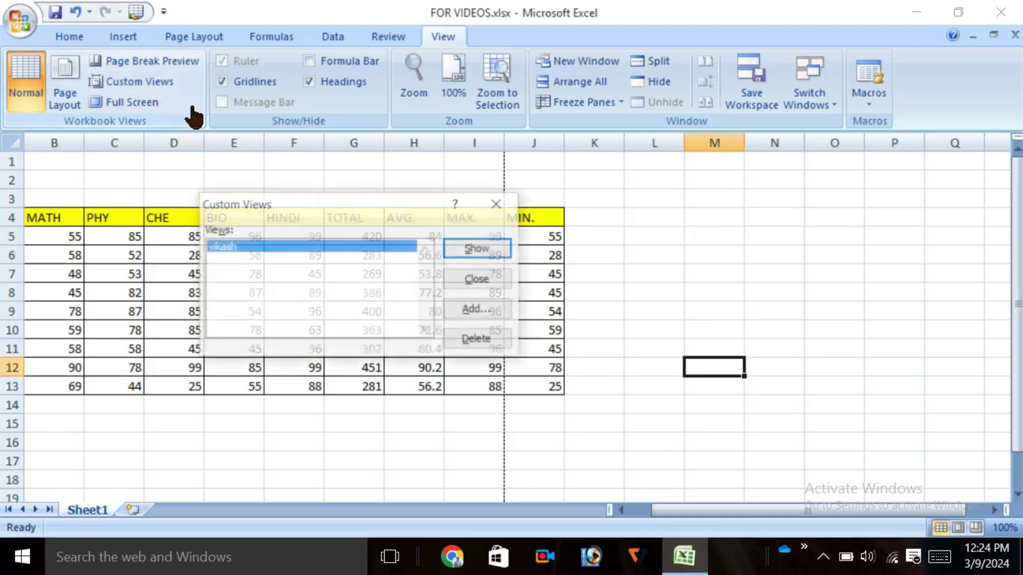
{"action": "left_click", "coordinate": [478, 311]}
{"action": "type", "text": "hello"}
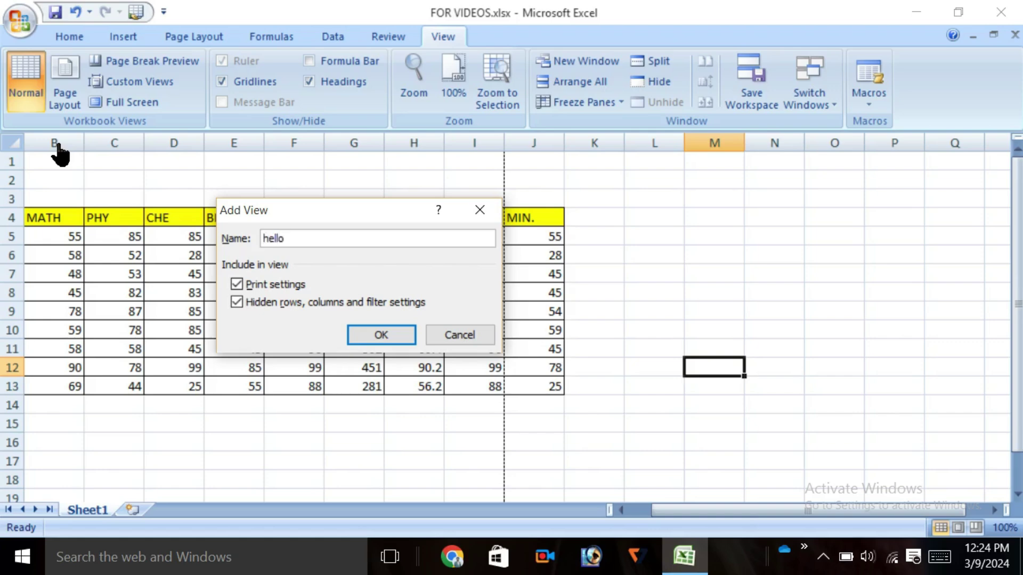
{"action": "left_click", "coordinate": [405, 338]}
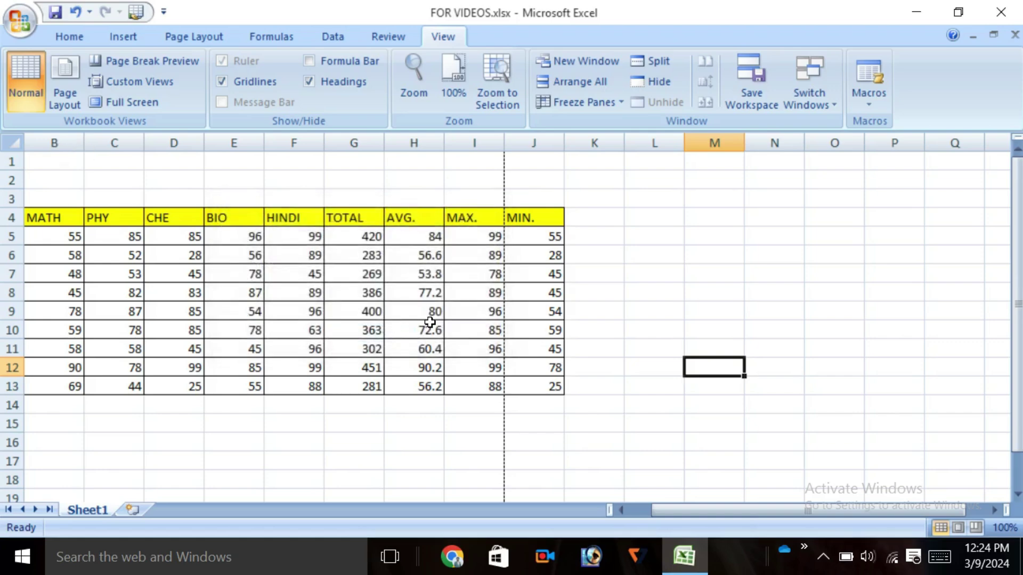
{"action": "left_click", "coordinate": [581, 415]}
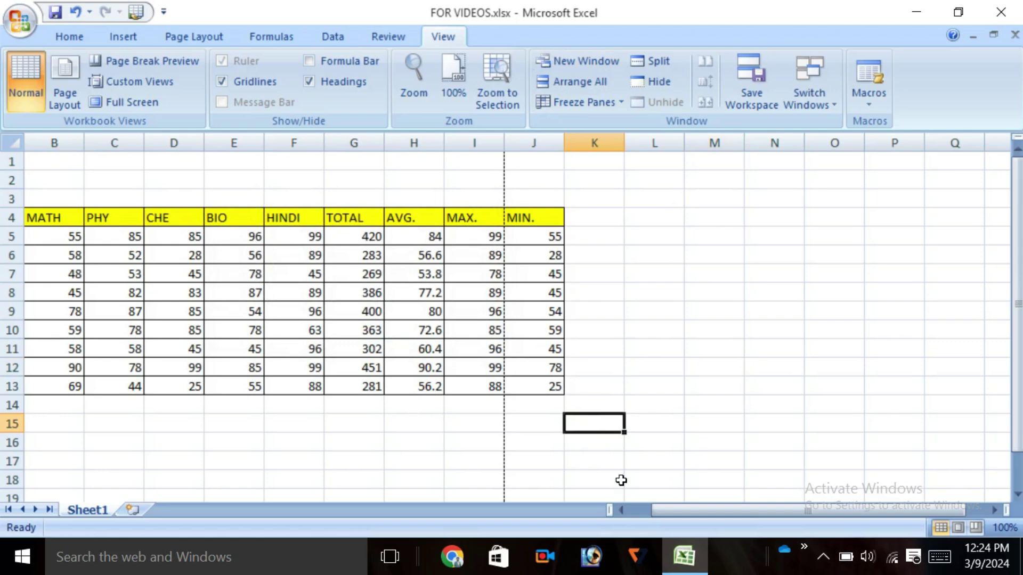
Step: Apply the 'hello' custom view, then the 'vikash' view, and select cells K5 and D5
{"action": "left_click", "coordinate": [137, 82]}
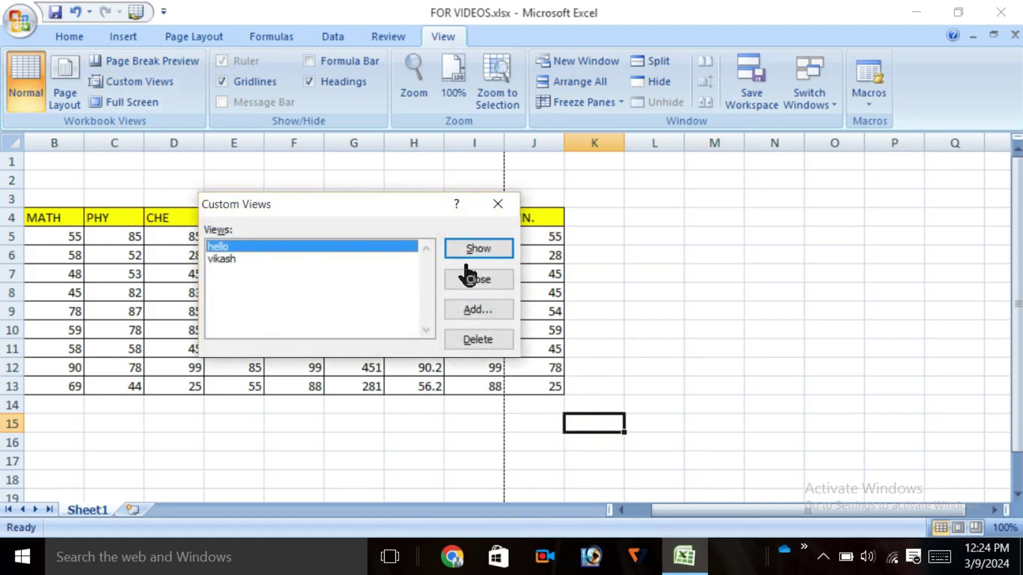
{"action": "left_click", "coordinate": [469, 249]}
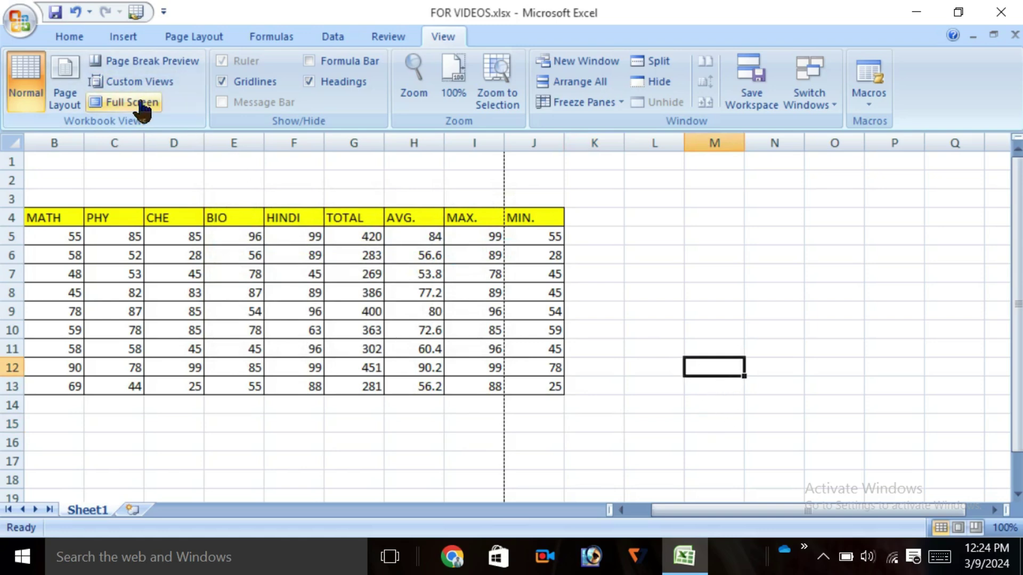
{"action": "left_click", "coordinate": [115, 82]}
{"action": "left_click", "coordinate": [303, 259]}
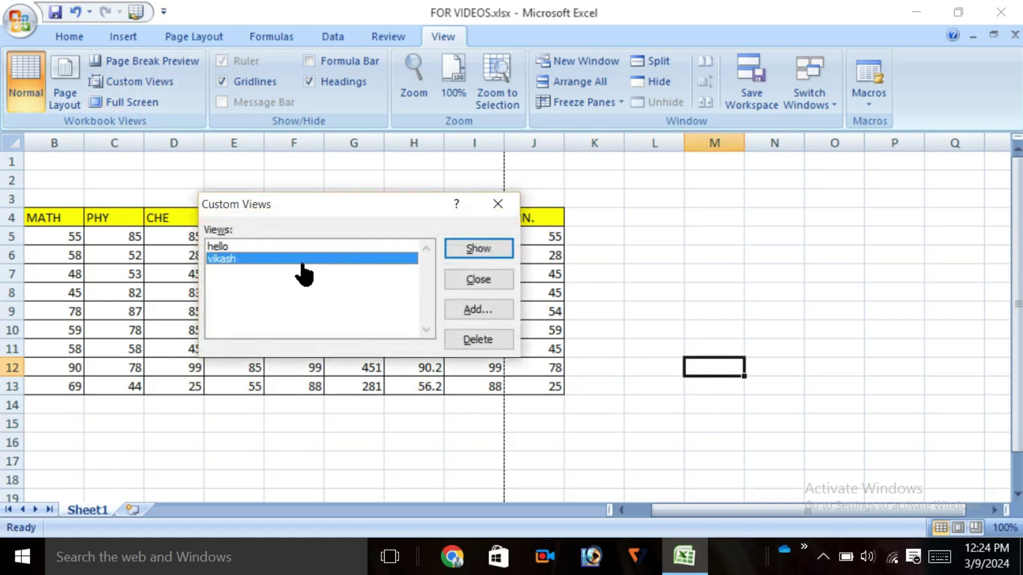
{"action": "left_click", "coordinate": [472, 255]}
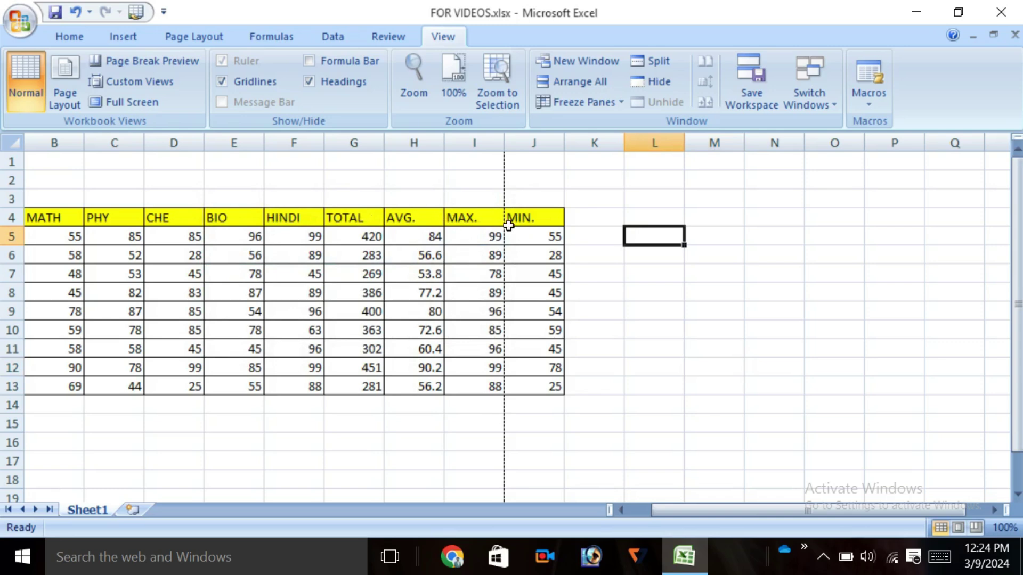
{"action": "left_click", "coordinate": [595, 237]}
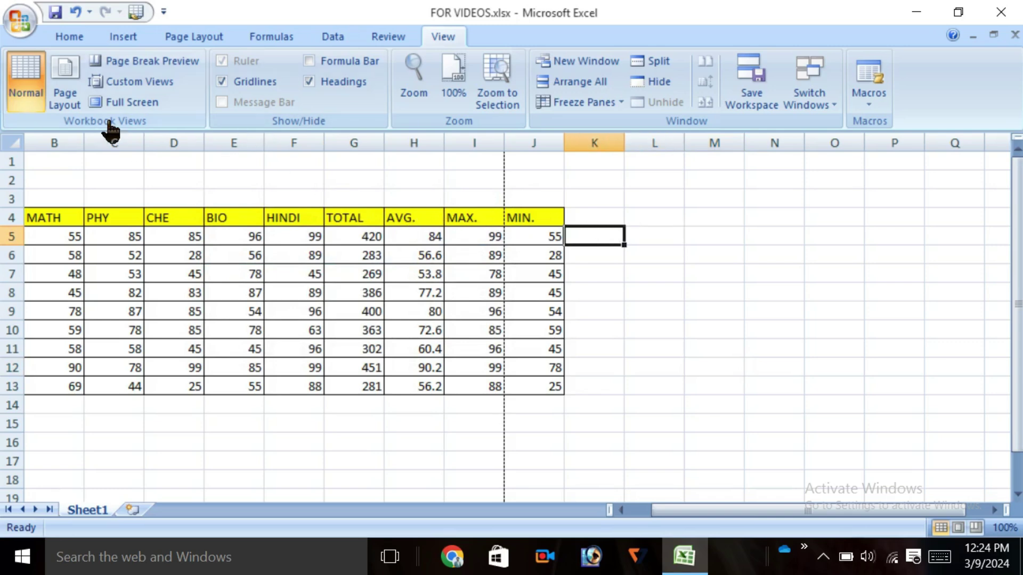
{"action": "left_click", "coordinate": [168, 235]}
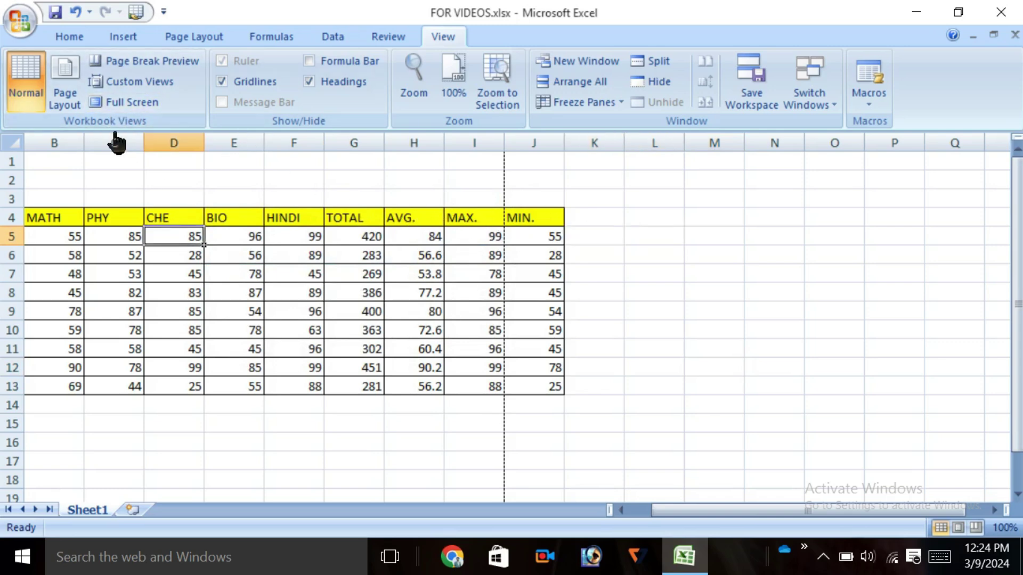
{"action": "left_click", "coordinate": [64, 88]}
{"action": "left_click", "coordinate": [97, 101]}
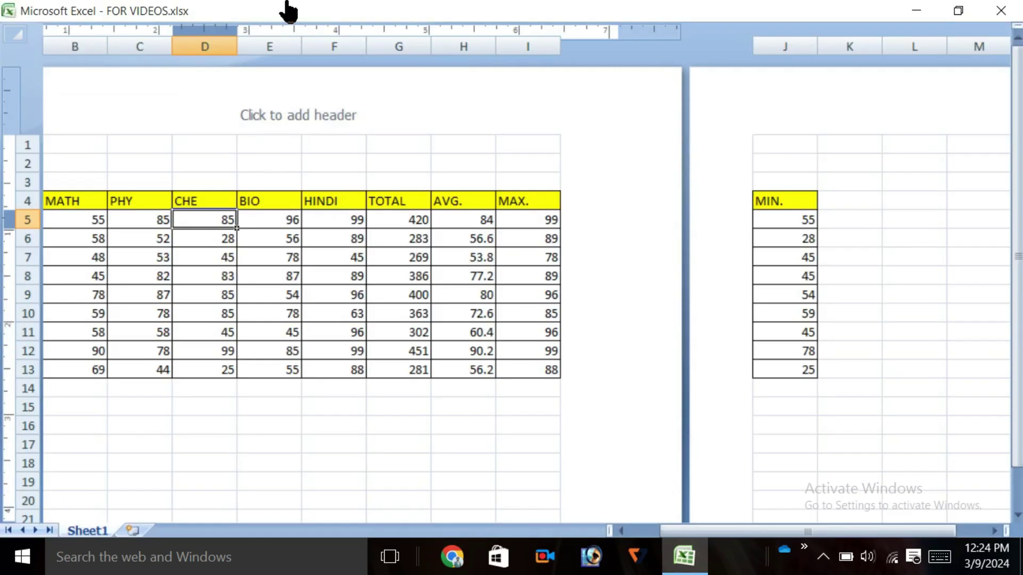
{"action": "right_click", "coordinate": [307, 17]}
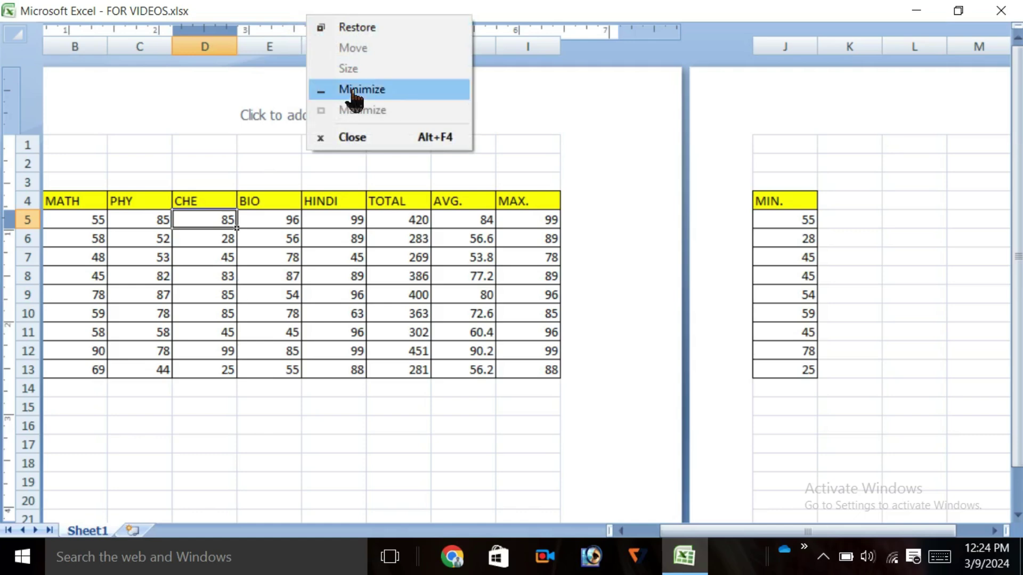
{"action": "left_click", "coordinate": [353, 94]}
{"action": "left_click", "coordinate": [682, 555]}
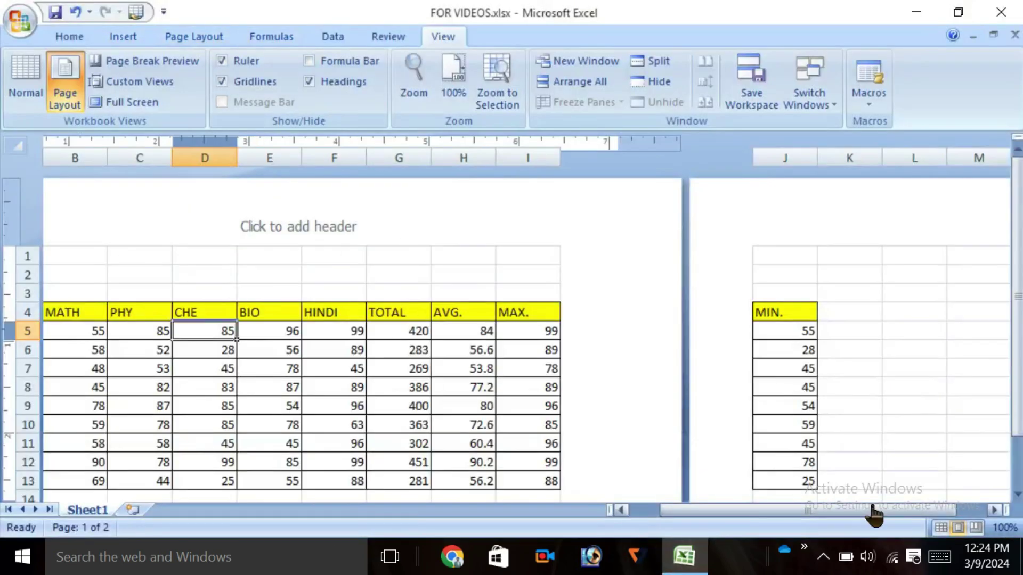
{"action": "left_click", "coordinate": [25, 77]}
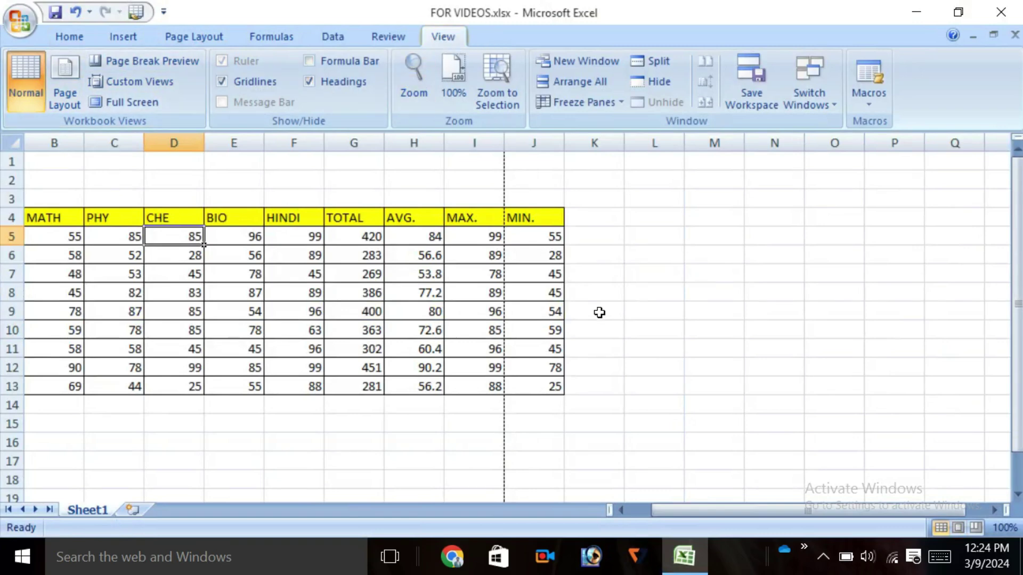
{"action": "left_click_drag", "start_coordinate": [593, 198], "coordinate": [636, 220]}
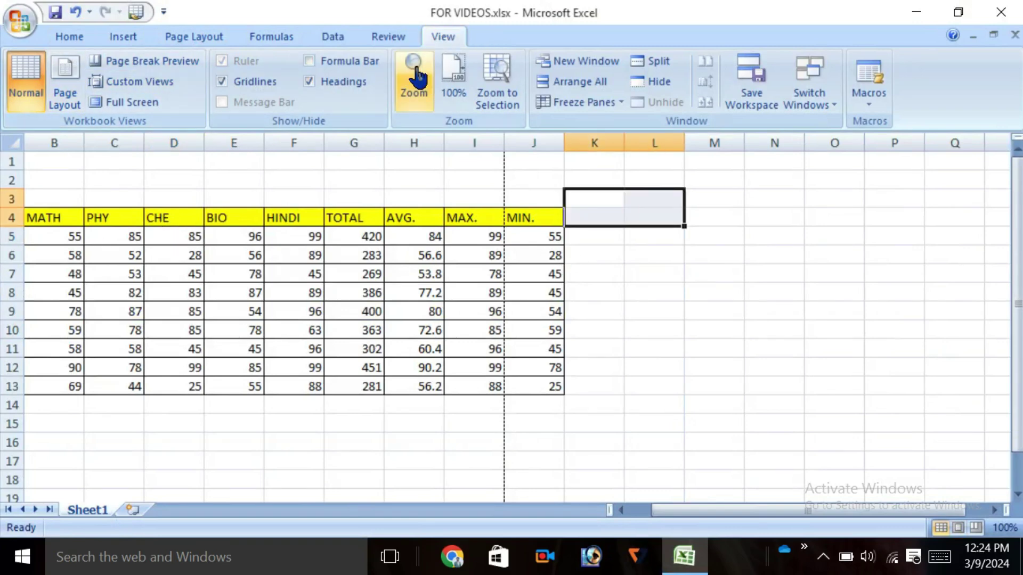
{"action": "left_click", "coordinate": [436, 194]}
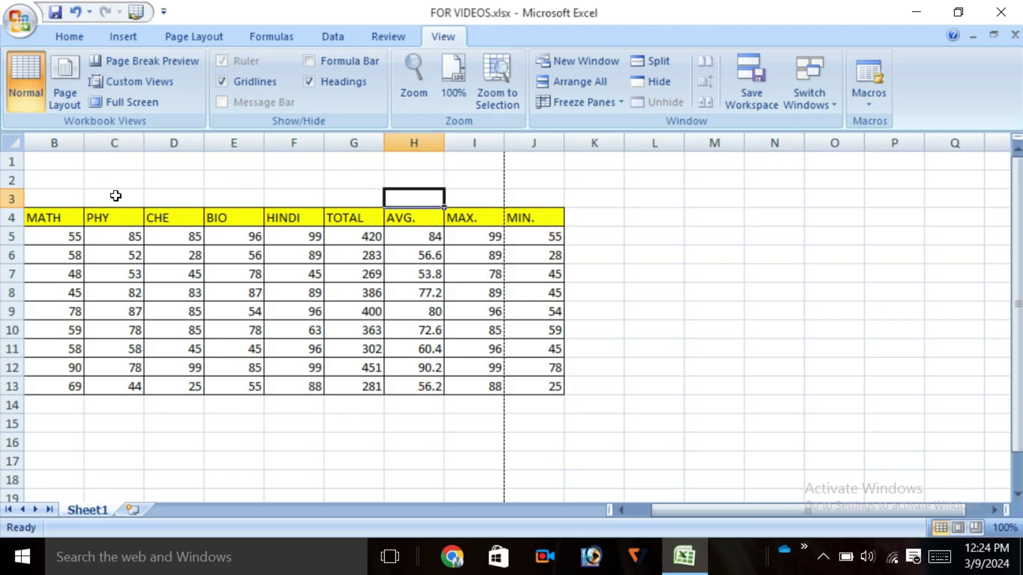
Step: Show the marks sheet full screen and switch it to Page Layout view with Alt+W, P
{"action": "left_click", "coordinate": [135, 102]}
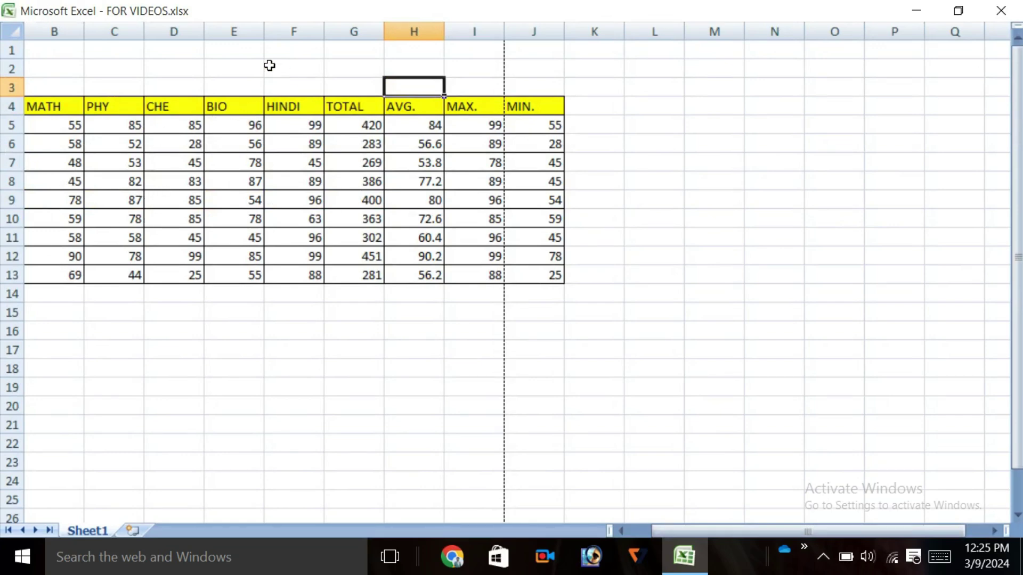
{"action": "key", "text": "alt+w"}
{"action": "key", "text": "p"}
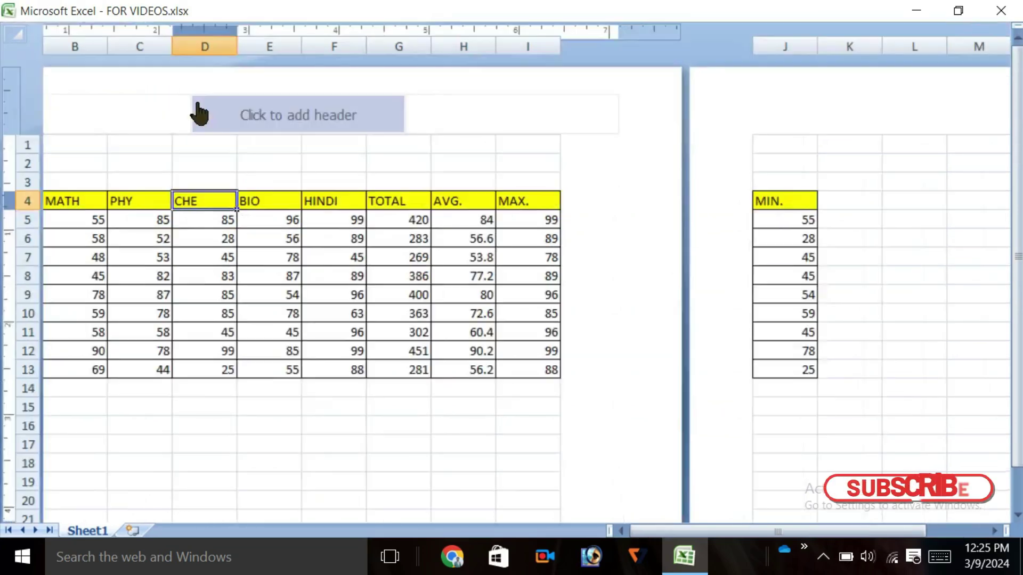
Step: Use Alt+W shortcuts to switch to Page Break Preview, then back to Page Layout view
{"action": "key", "text": "alt+w"}
{"action": "key", "text": "l"}
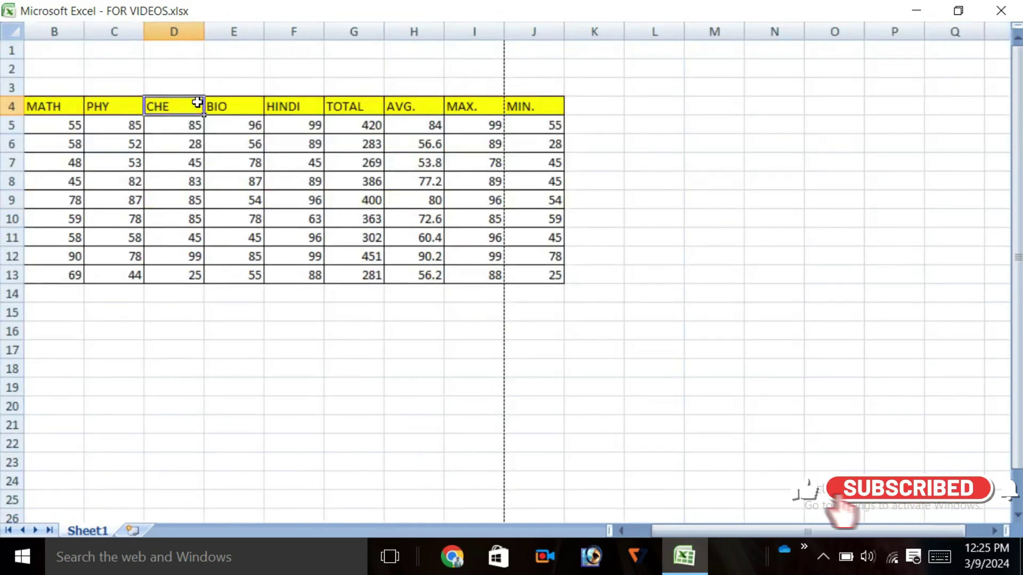
{"action": "key", "text": "alt+w"}
{"action": "key", "text": "i"}
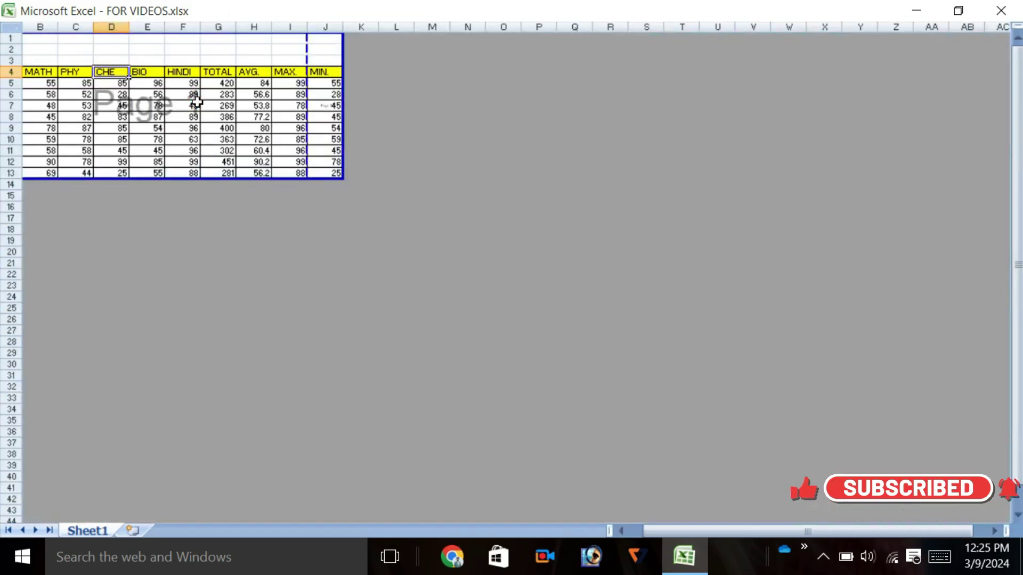
{"action": "key", "text": "alt+w"}
{"action": "key", "text": "l"}
{"action": "key", "text": "alt+w"}
{"action": "key", "text": "p"}
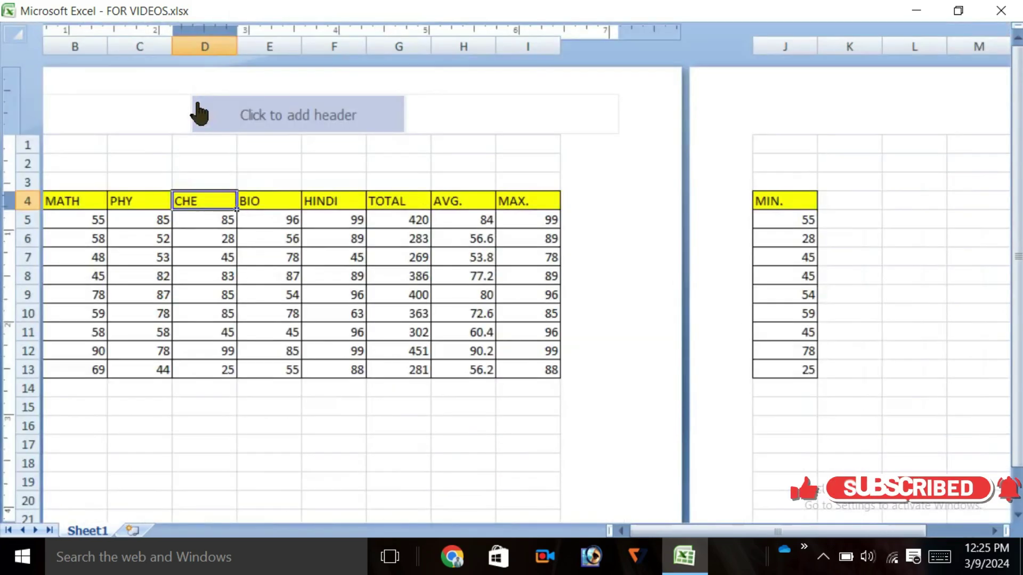